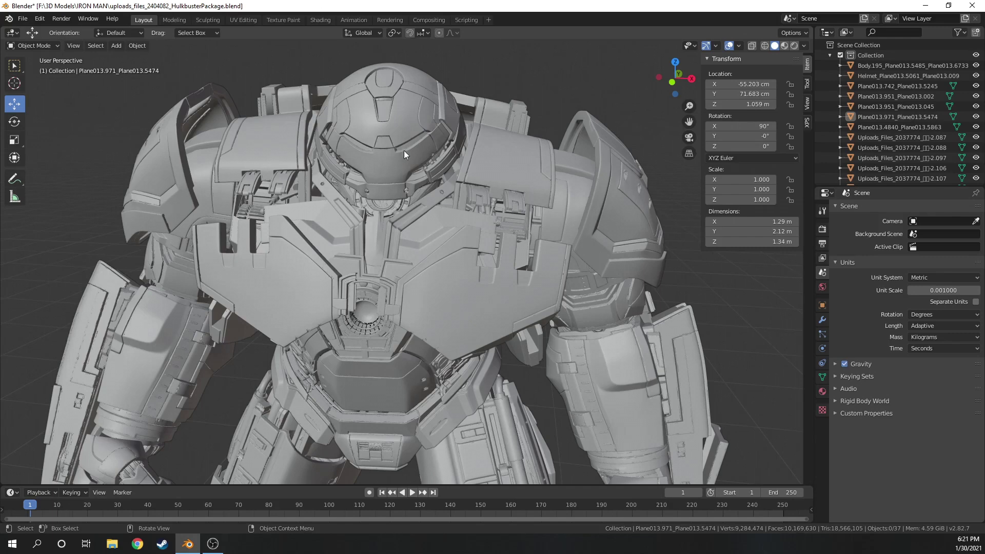
Step: Nudge the helmet along X, put it back, and clear the selection
{"action": "left_click", "coordinate": [393, 116]}
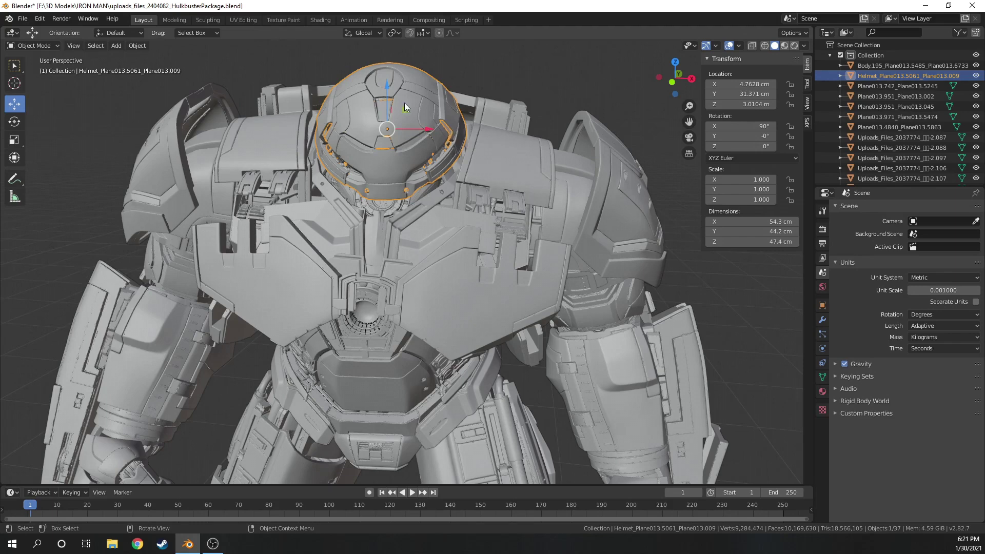
{"action": "mouse_move", "coordinate": [431, 132]}
{"action": "left_mouse_down"}
{"action": "mouse_move", "coordinate": [276, 125]}
{"action": "mouse_move", "coordinate": [429, 128]}
{"action": "left_mouse_up"}
{"action": "left_click", "coordinate": [553, 58]}
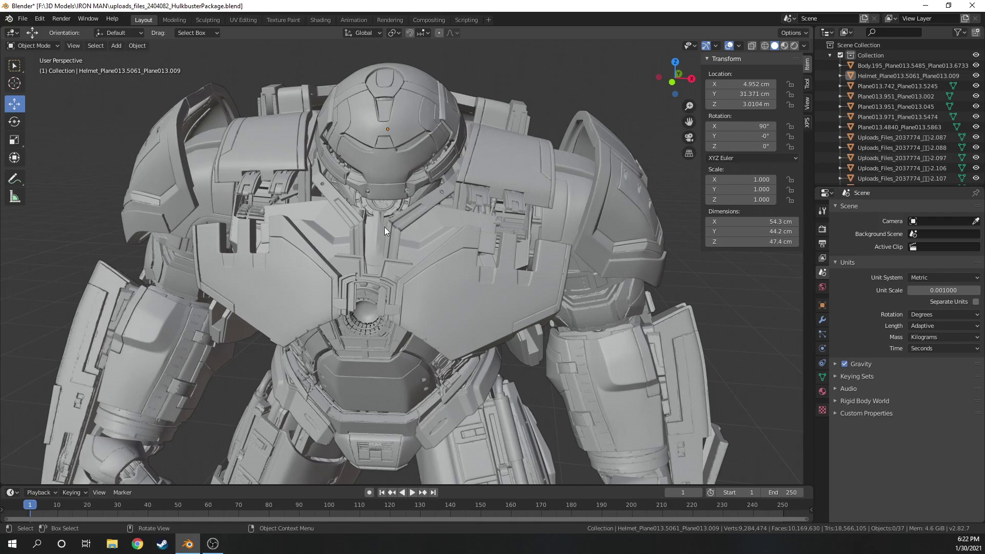
Step: Delete the left shoulder armour and three more armour pieces
{"action": "left_click", "coordinate": [177, 196]}
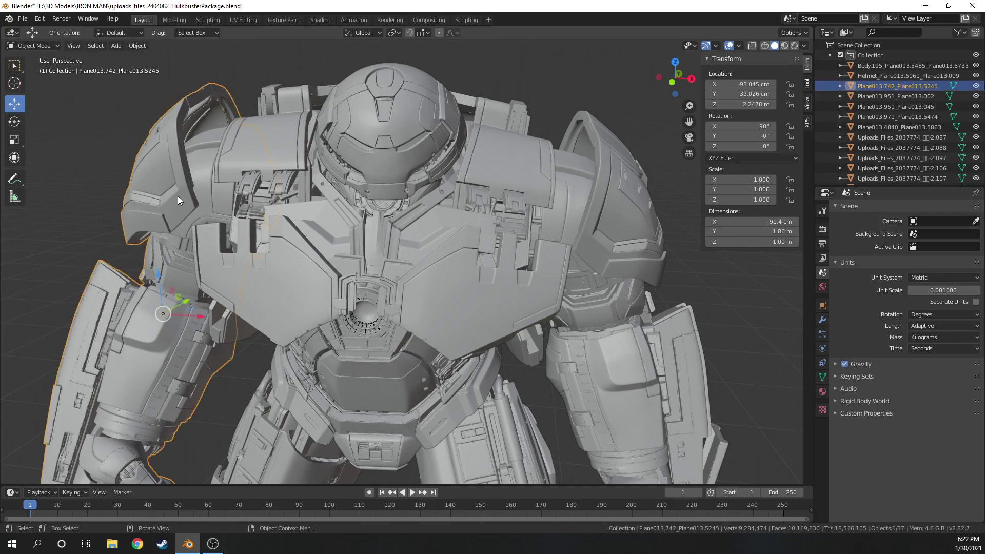
{"action": "key", "text": "Delete"}
{"action": "left_click", "coordinate": [380, 245]}
{"action": "key", "text": "Delete"}
{"action": "left_click", "coordinate": [335, 429]}
{"action": "key", "text": "Delete"}
{"action": "left_click", "coordinate": [298, 439]}
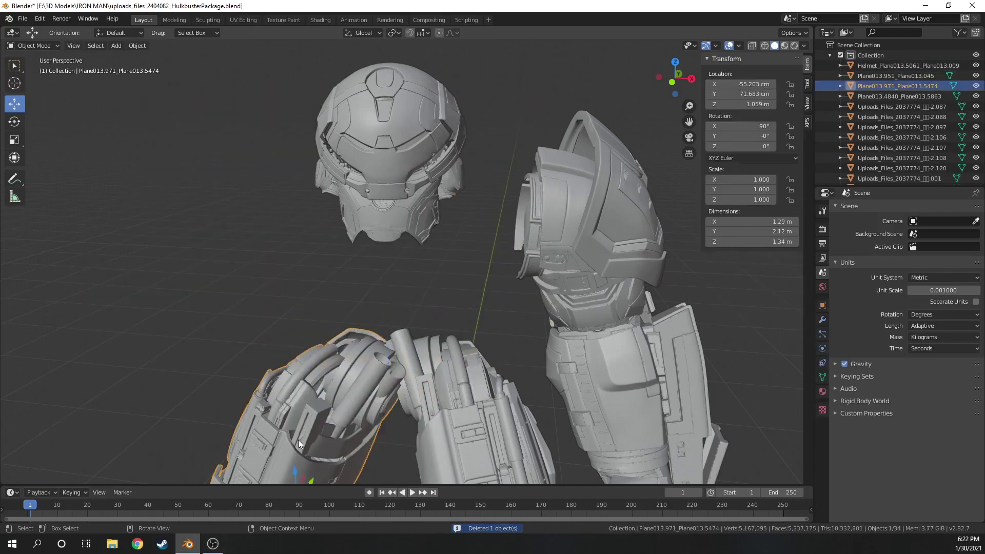
{"action": "key", "text": "Delete"}
Step: Delete the remaining torso, arm and leftover pieces, then centre the view on the helmet
{"action": "left_click", "coordinate": [461, 370]}
{"action": "key", "text": "Delete"}
{"action": "left_click", "coordinate": [568, 235]}
{"action": "key", "text": "Delete"}
{"action": "left_click", "coordinate": [395, 210]}
{"action": "key", "text": "Delete"}
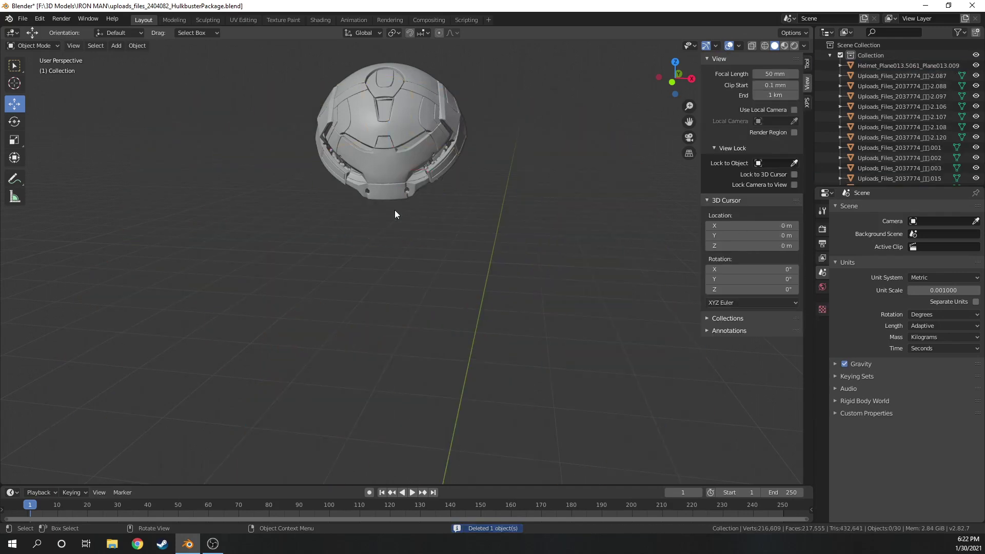
{"action": "scroll", "coordinate": [398, 259], "scroll_direction": "up", "scroll_amount": 4}
{"action": "middle_click_drag", "start_coordinate": [383, 230], "coordinate": [400, 378]}
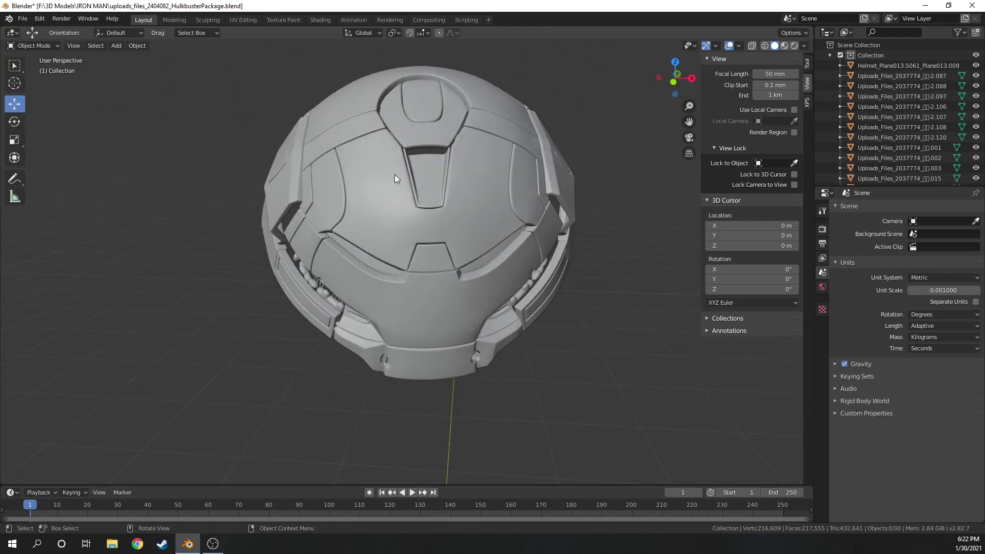
Step: Put the helmet in Edit Mode and use Mesh > Separate > By Loose Parts
{"action": "left_click", "coordinate": [396, 172]}
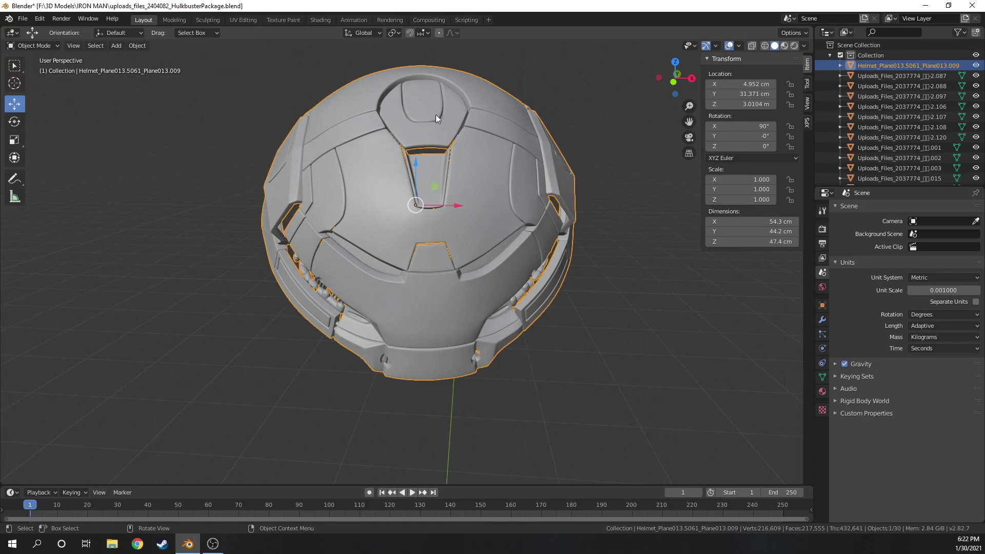
{"action": "left_click", "coordinate": [47, 48]}
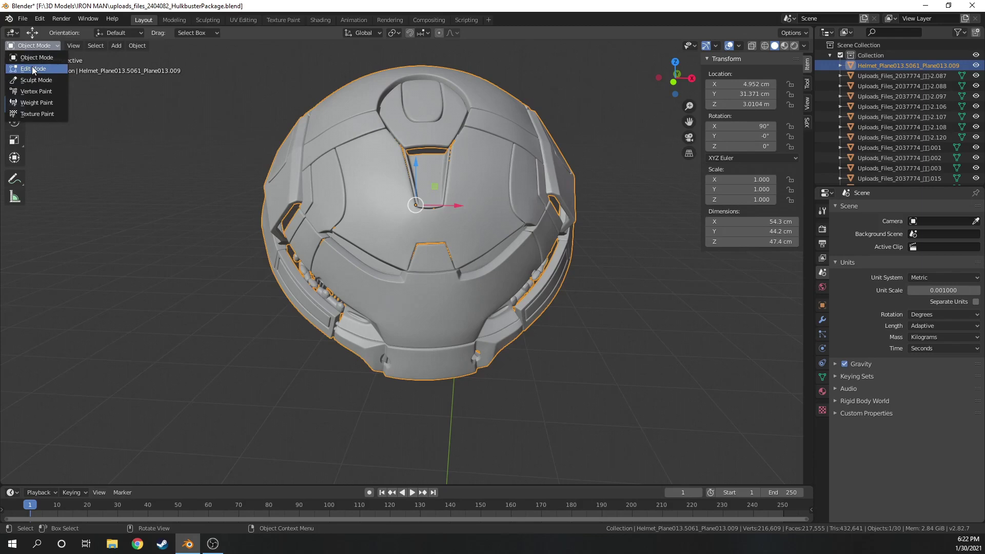
{"action": "left_click", "coordinate": [33, 70]}
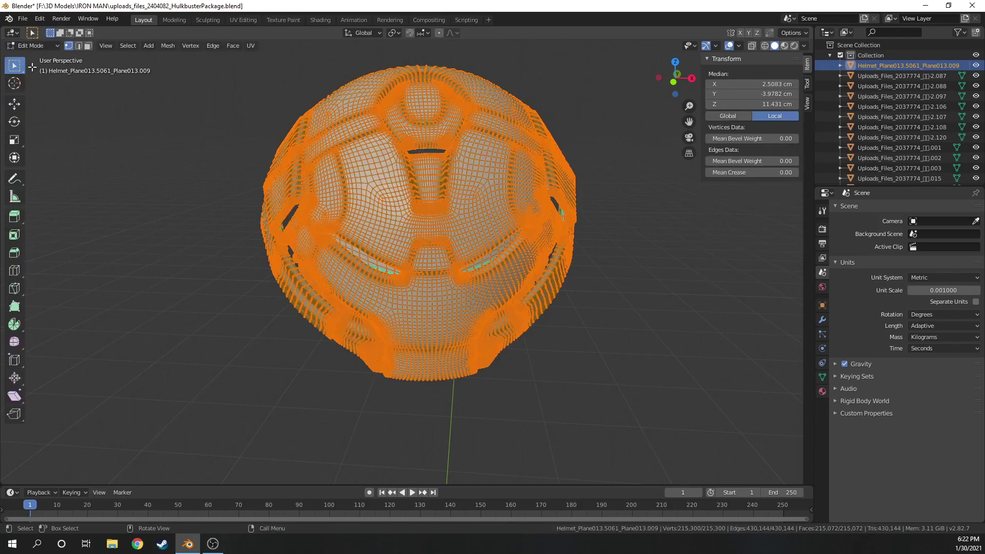
{"action": "left_click", "coordinate": [165, 46]}
{"action": "mouse_move", "coordinate": [208, 239]}
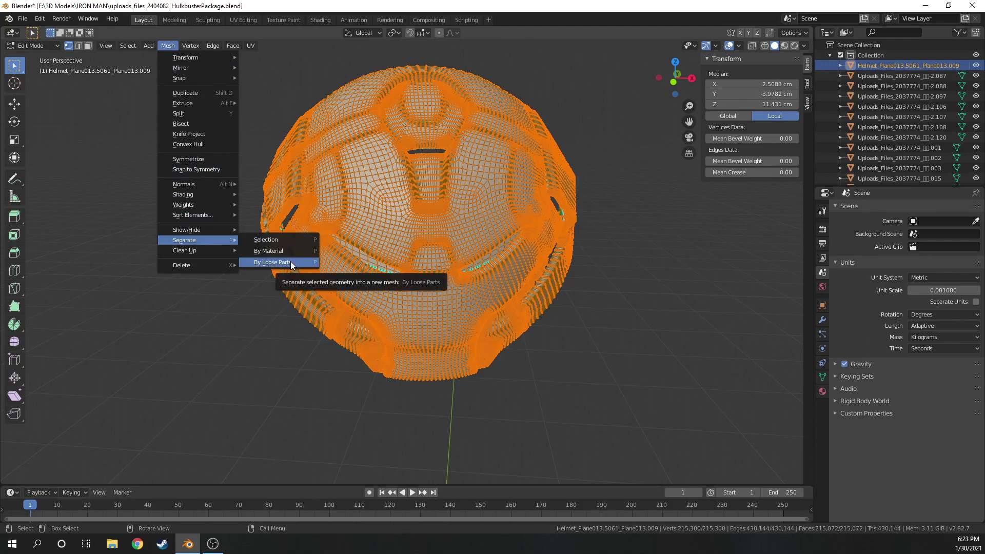
{"action": "left_click", "coordinate": [291, 264]}
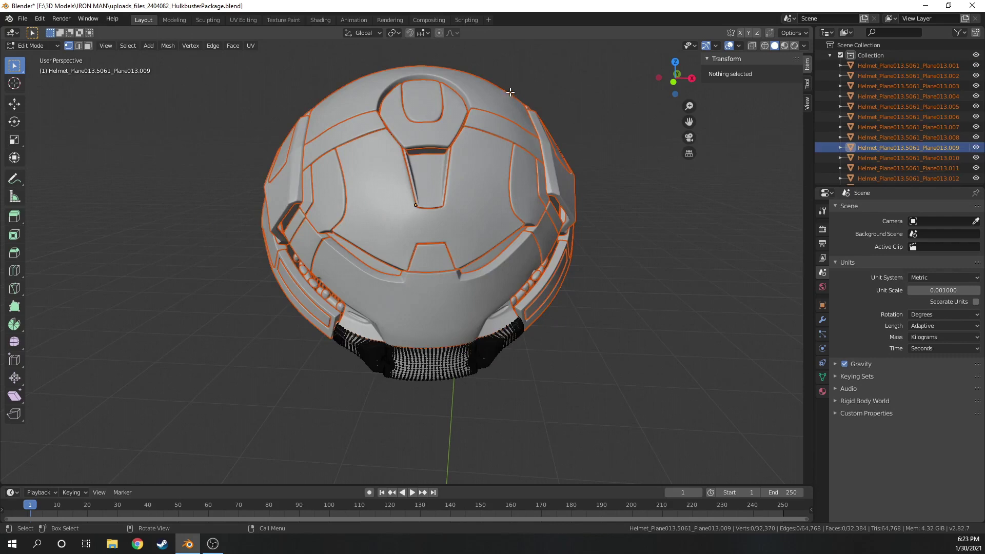
Step: Return the helmet to Object Mode and clear the selection
{"action": "left_click", "coordinate": [43, 47]}
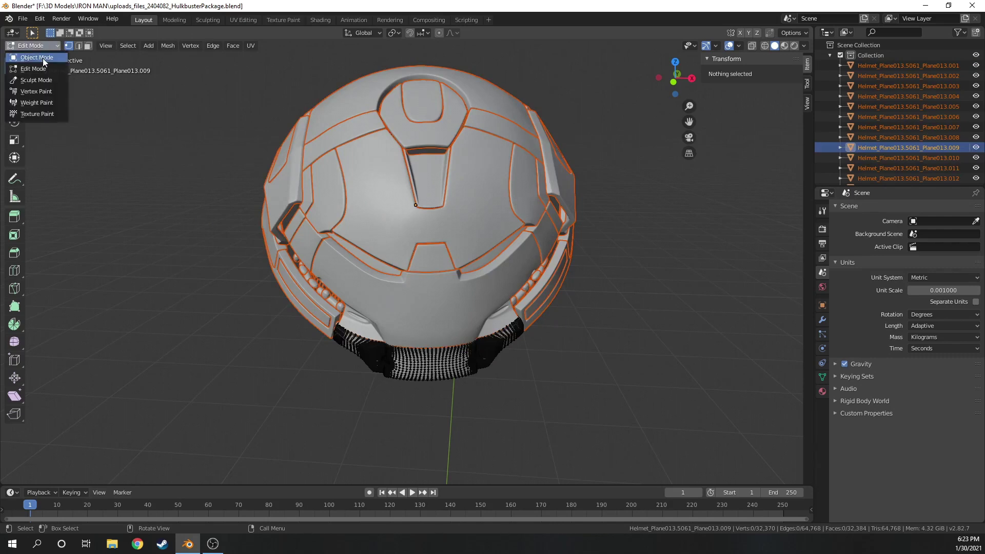
{"action": "left_click", "coordinate": [36, 58]}
{"action": "left_click", "coordinate": [199, 182]}
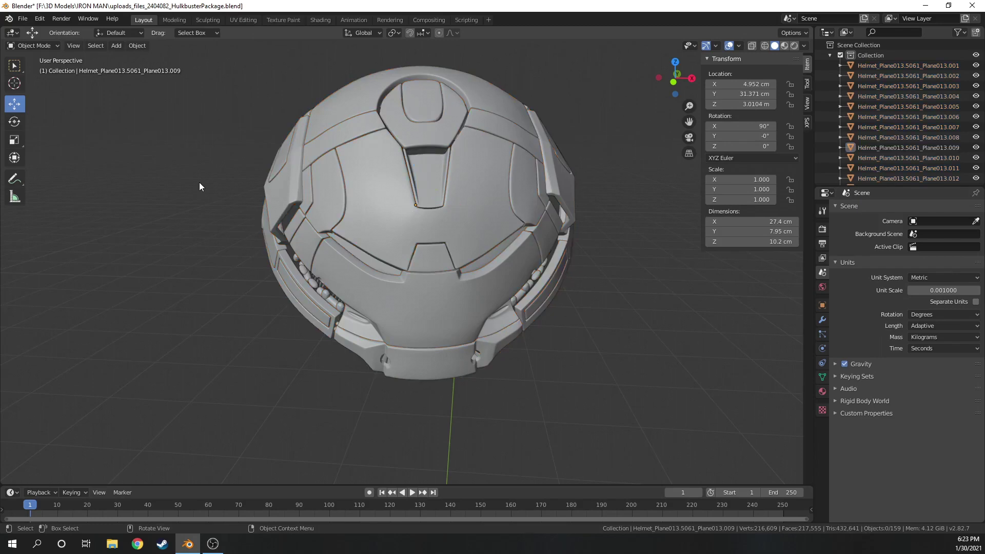
Step: Select the separate face, side, top, crown and inner channel panels one by one
{"action": "left_click", "coordinate": [392, 304]}
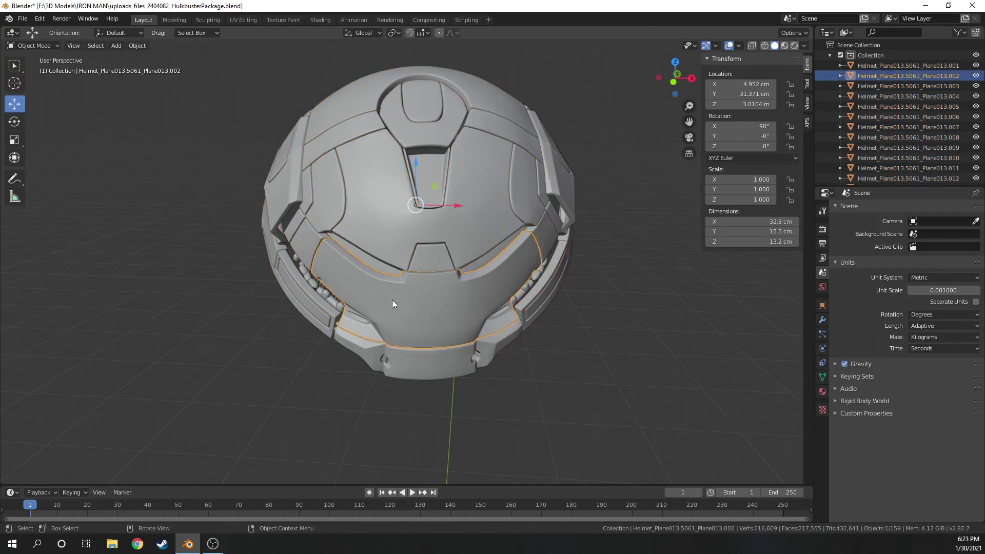
{"action": "left_click", "coordinate": [384, 224]}
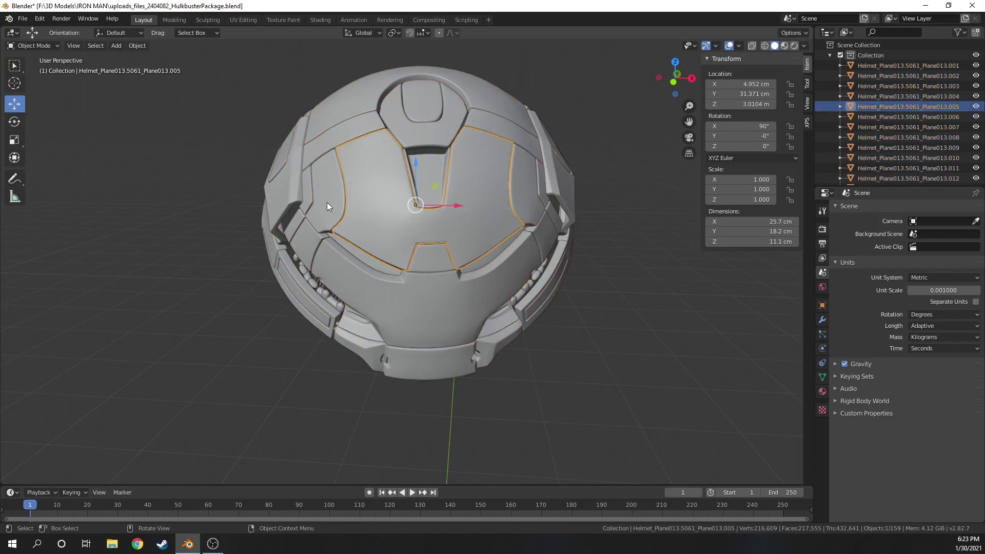
{"action": "left_click", "coordinate": [324, 205]}
{"action": "left_click", "coordinate": [420, 106]}
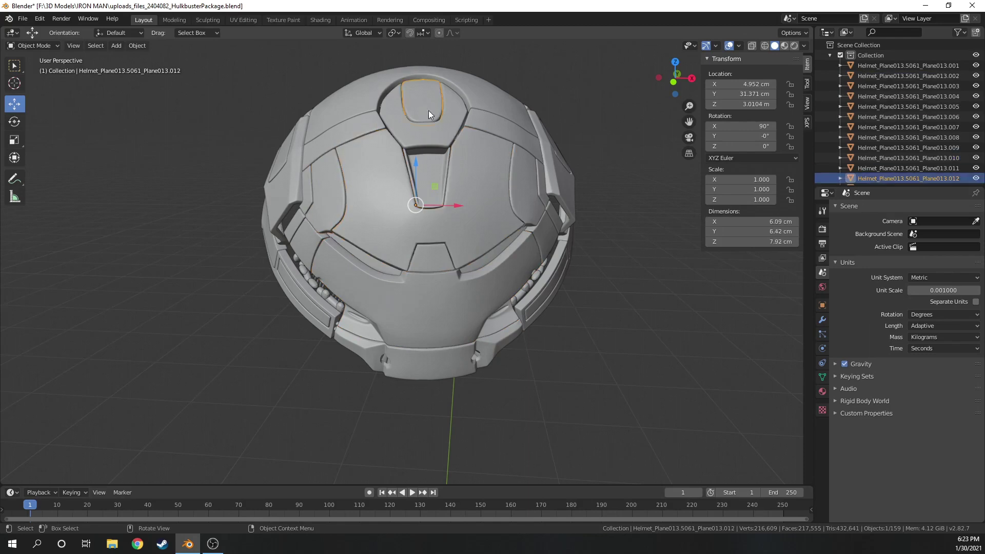
{"action": "left_click", "coordinate": [408, 132]}
{"action": "left_click", "coordinate": [432, 183]}
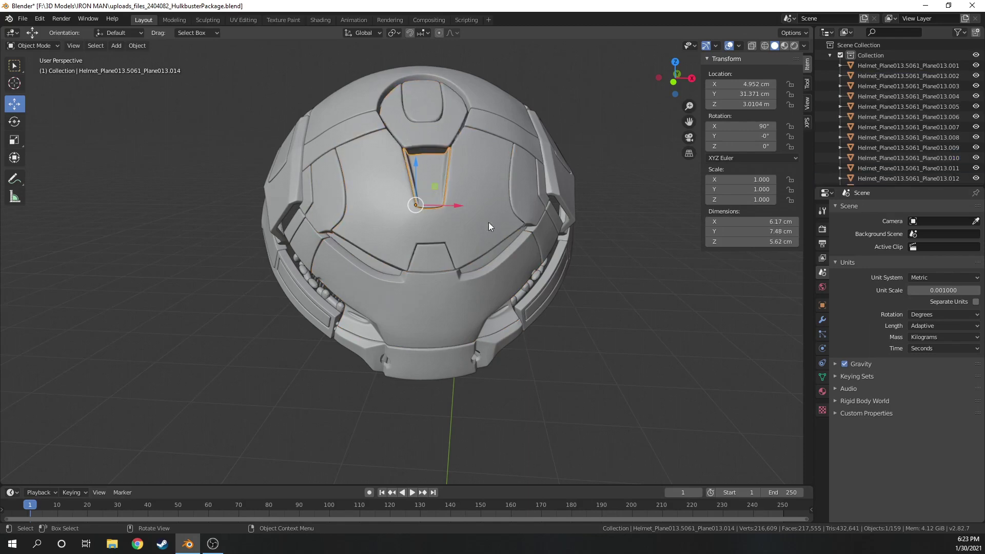
{"action": "left_click", "coordinate": [431, 287]}
{"action": "left_click", "coordinate": [478, 291]}
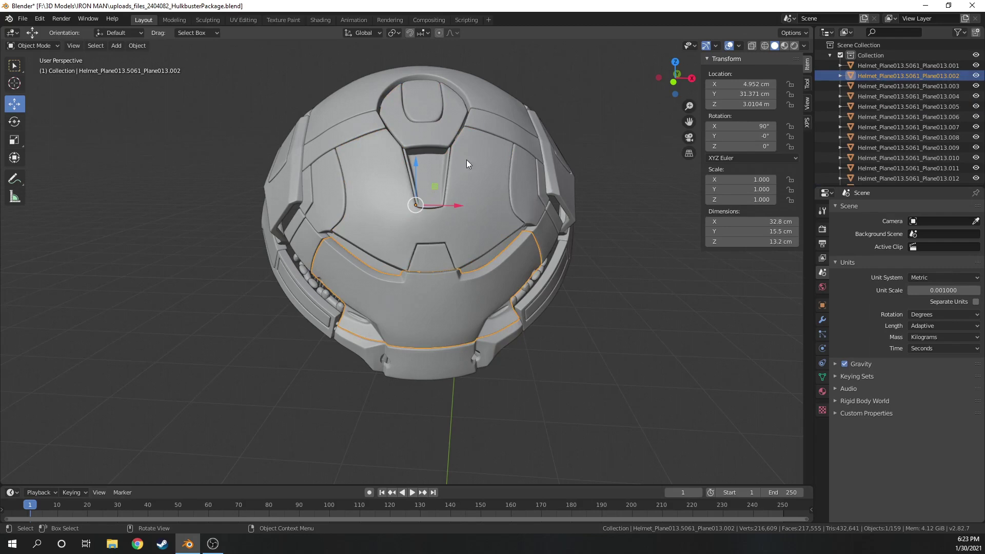
Step: Move the lower face panel off to the left along X and back onto the helmet
{"action": "left_click_drag", "start_coordinate": [454, 204], "coordinate": [223, 396]}
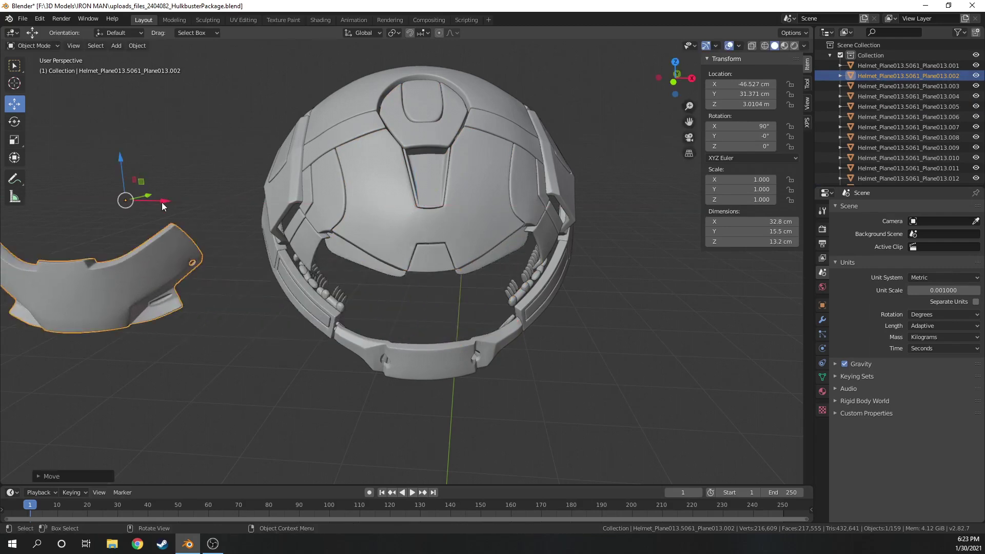
{"action": "left_click_drag", "start_coordinate": [162, 202], "coordinate": [452, 237]}
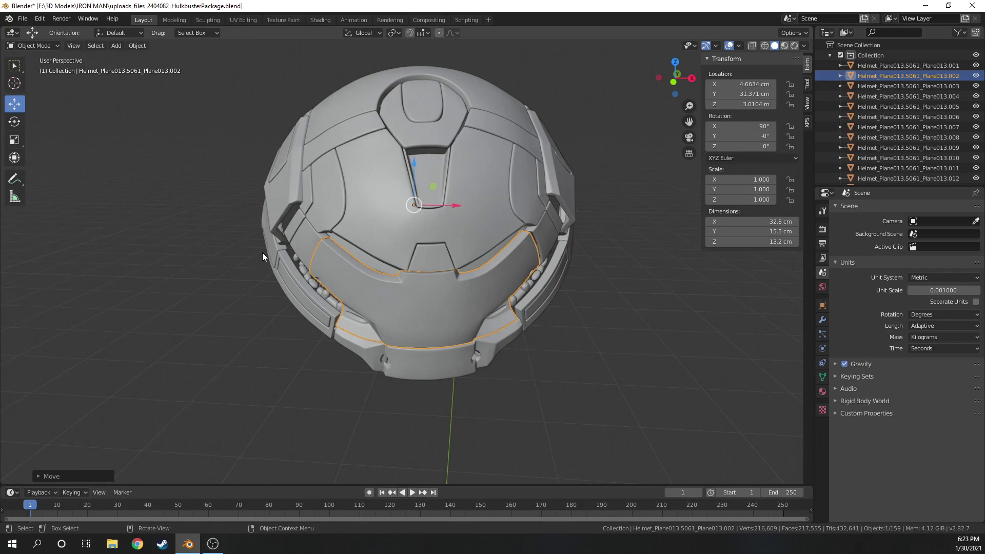
{"action": "left_click", "coordinate": [392, 210]}
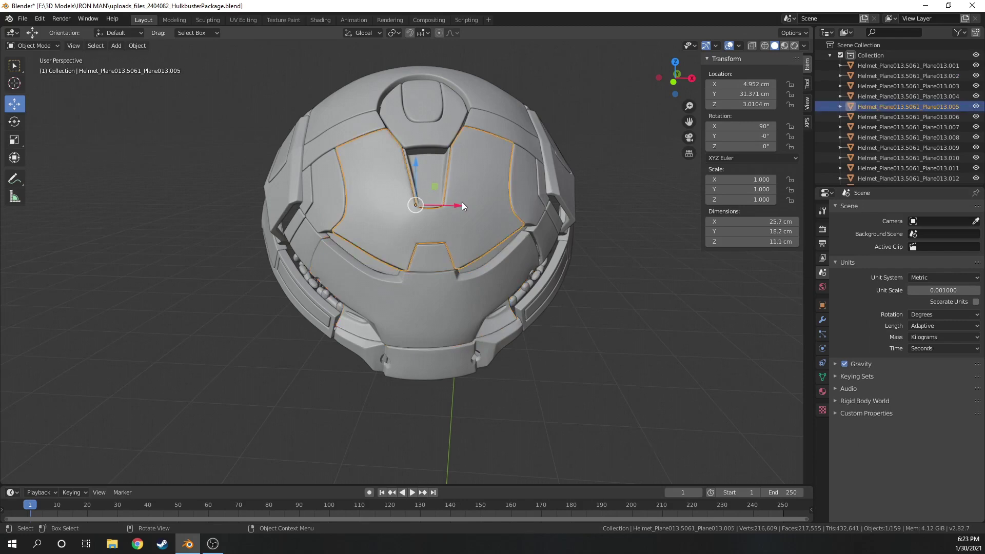
Step: Select the top, face, brow and side panels, then box-select all 126 helmet parts
{"action": "right_click", "coordinate": [476, 207]}
{"action": "left_click", "coordinate": [437, 106]}
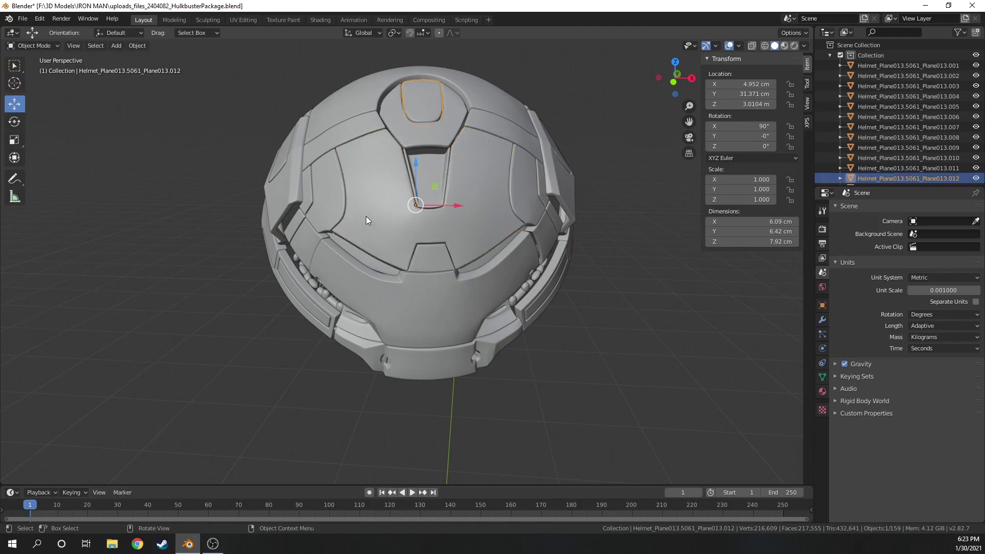
{"action": "left_click", "coordinate": [380, 264]}
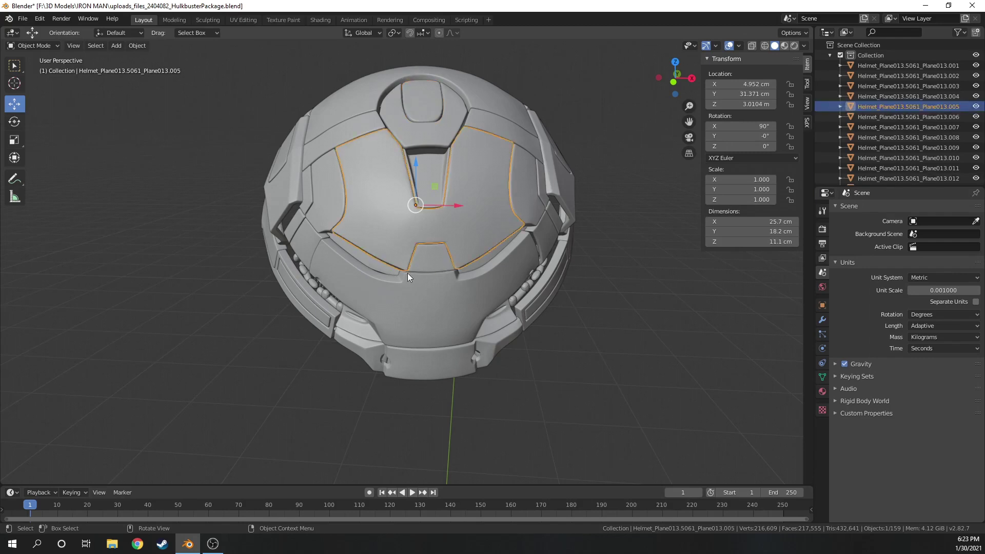
{"action": "left_click", "coordinate": [415, 303], "text": "shift"}
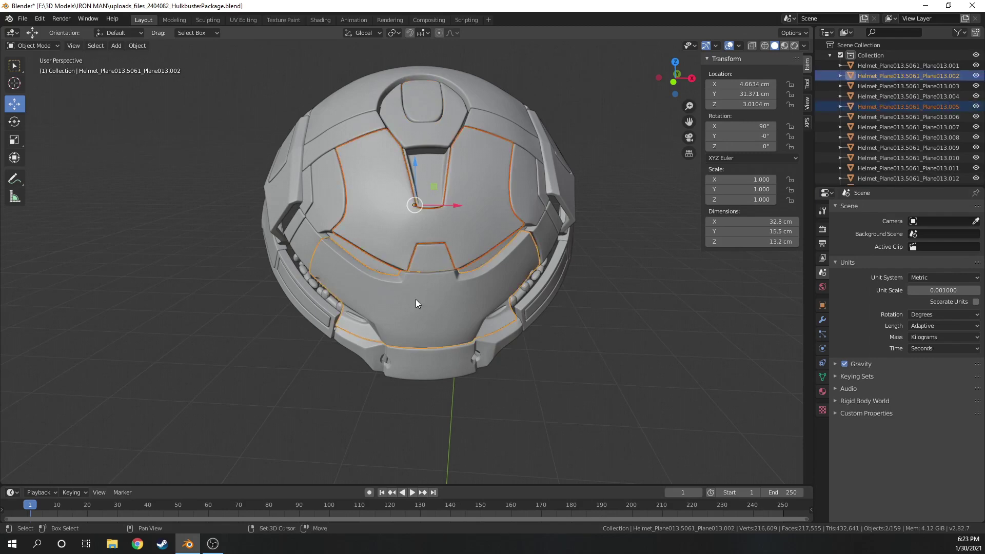
{"action": "left_click", "coordinate": [373, 264], "text": "shift"}
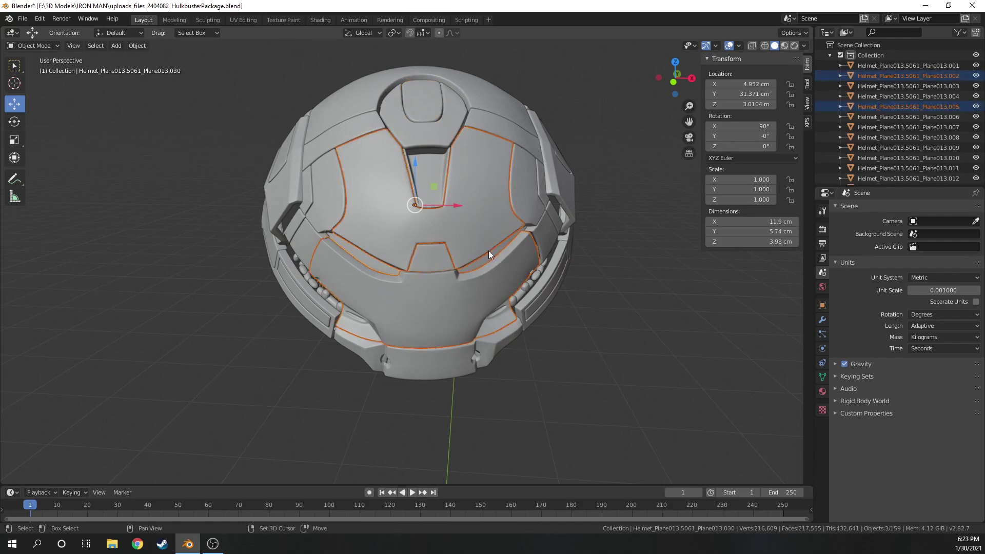
{"action": "left_click", "coordinate": [303, 183], "text": "shift"}
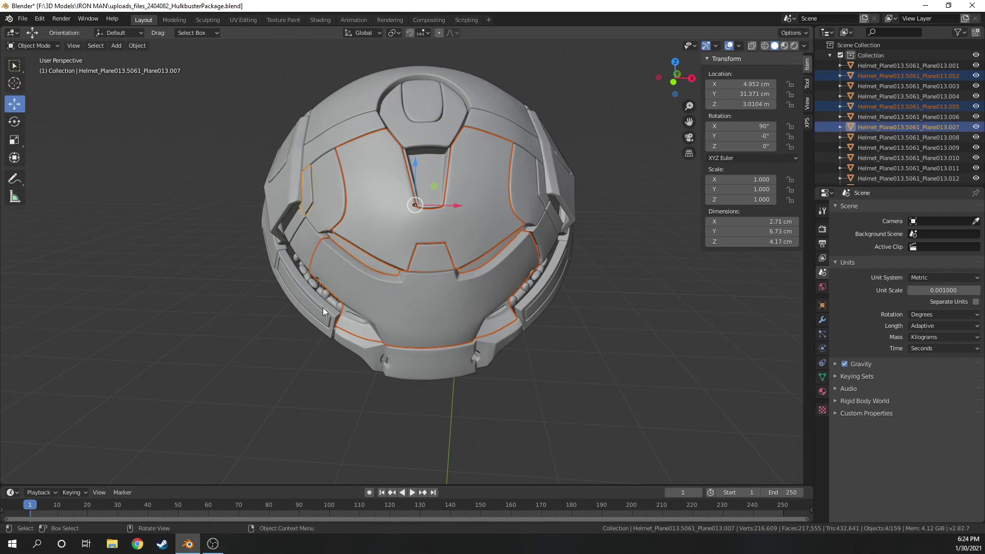
{"action": "left_click_drag", "start_coordinate": [212, 146], "coordinate": [623, 456]}
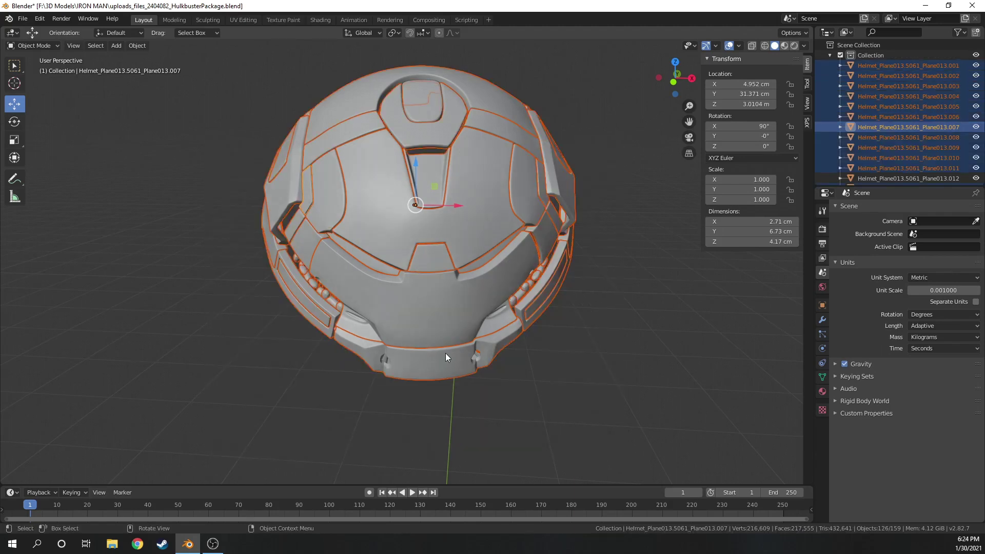
Step: Clear the selection, browse the File > Export options, and select the helmet faceplate piece
{"action": "left_click", "coordinate": [170, 184]}
{"action": "left_click", "coordinate": [22, 18]}
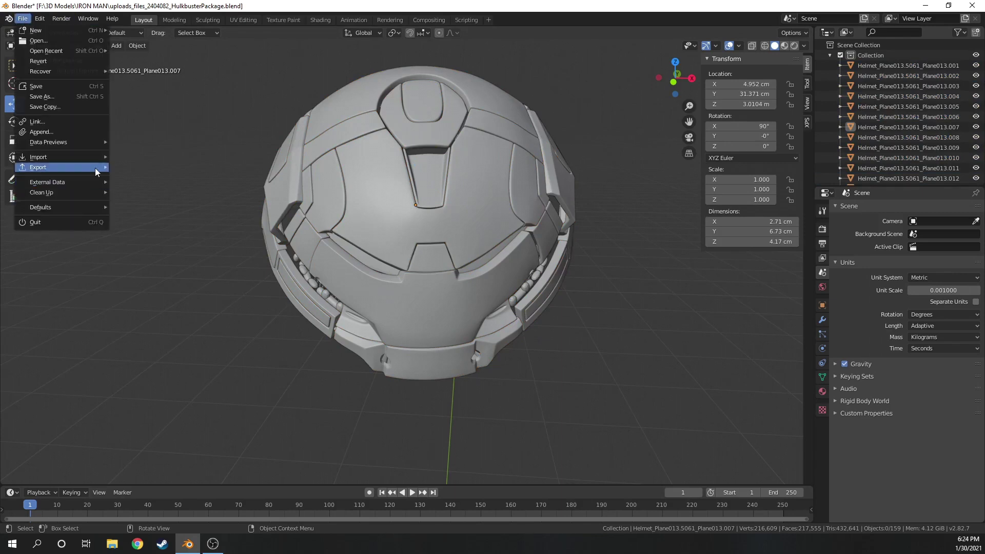
{"action": "mouse_move", "coordinate": [97, 172]}
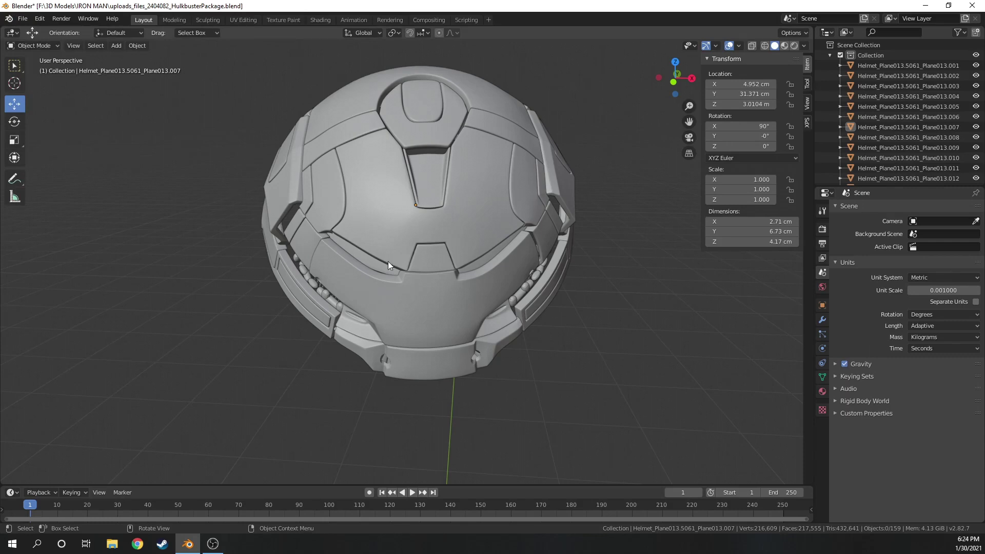
{"action": "left_click", "coordinate": [436, 295]}
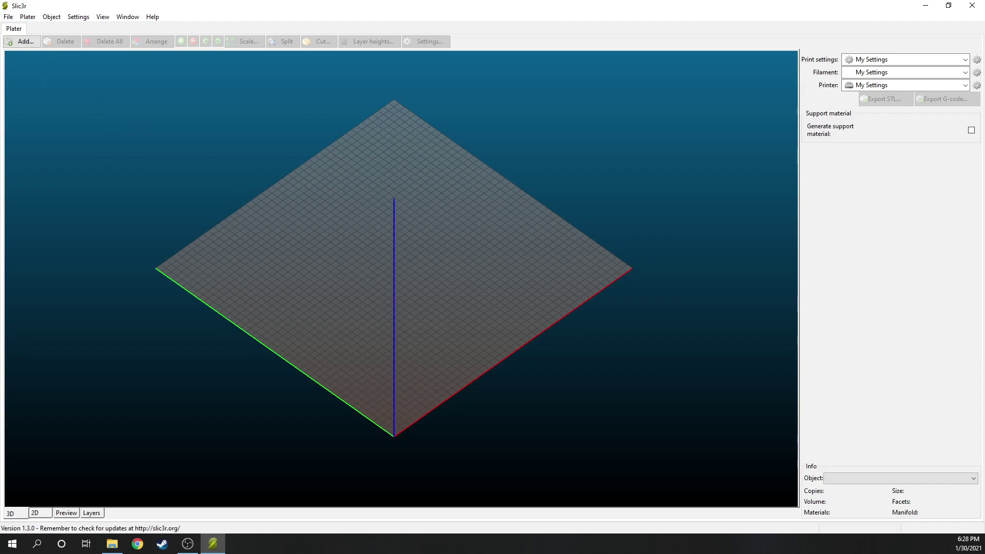
Step: Load Hulkbusterplate.stl onto the bed, view it front-on, and open its options
{"action": "left_click_drag", "start_coordinate": [128, 17], "coordinate": [487, 240]}
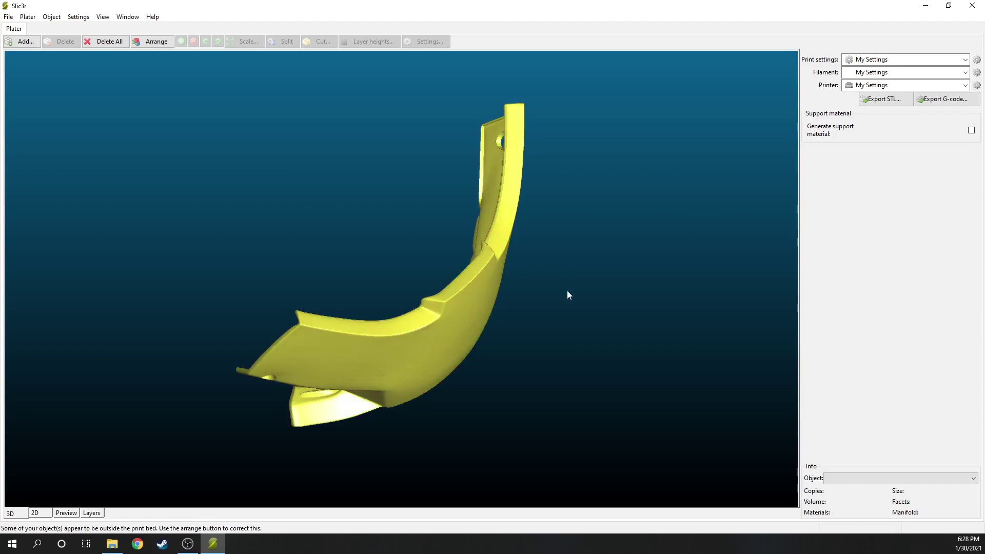
{"action": "left_click_drag", "start_coordinate": [568, 295], "coordinate": [527, 304]}
{"action": "left_click", "coordinate": [527, 304]}
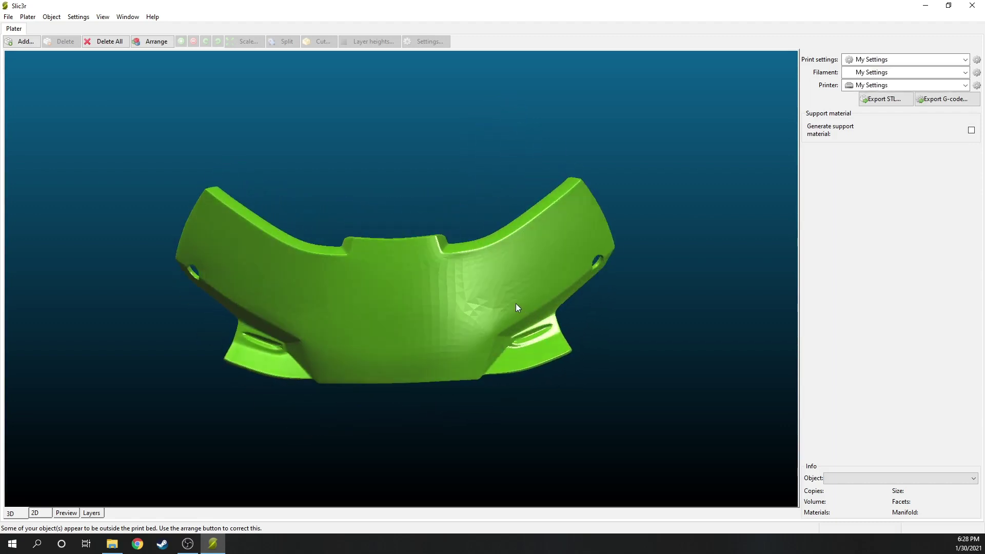
{"action": "right_click", "coordinate": [447, 297]}
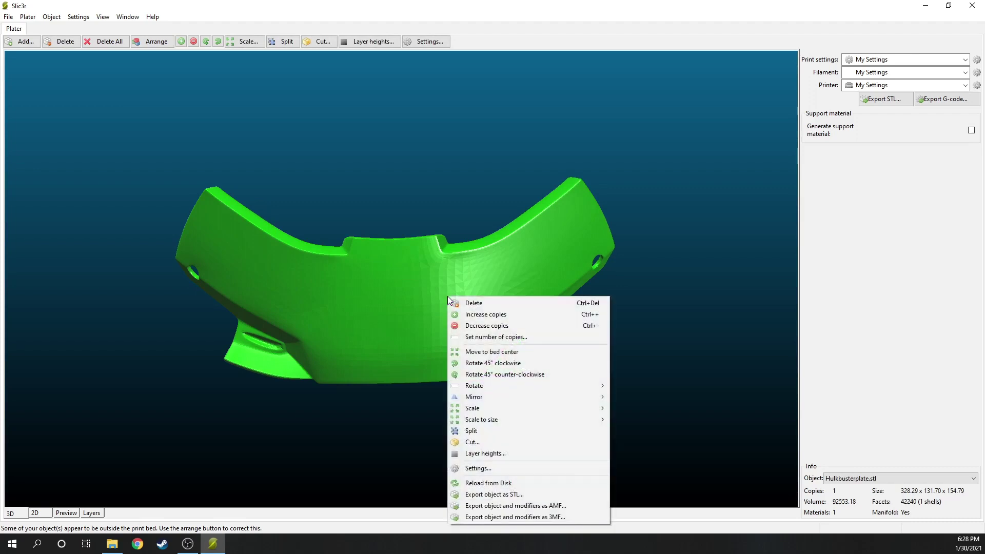
Step: Open the Cut dialog, turn off Show preview, and rotate the preview front-on
{"action": "left_click", "coordinate": [563, 443]}
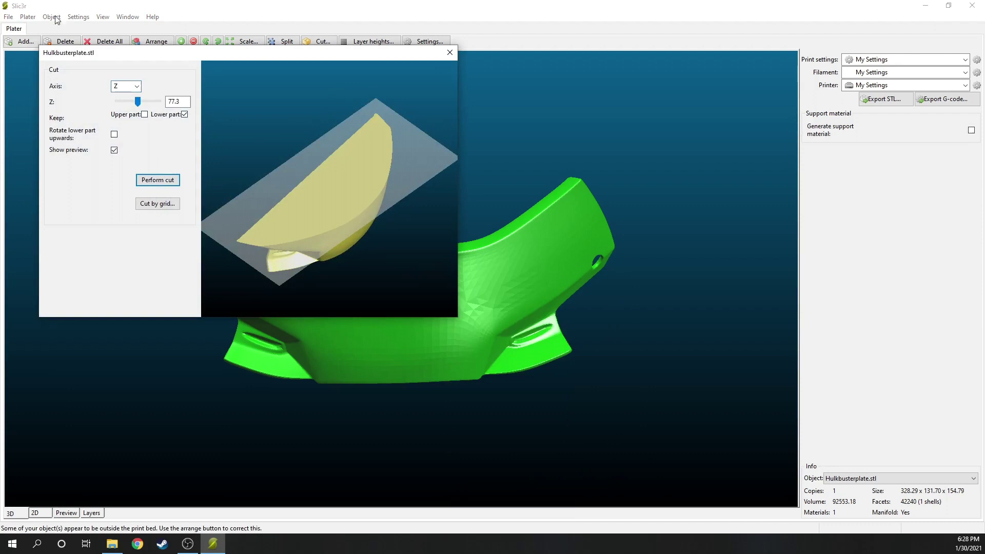
{"action": "left_click", "coordinate": [115, 150]}
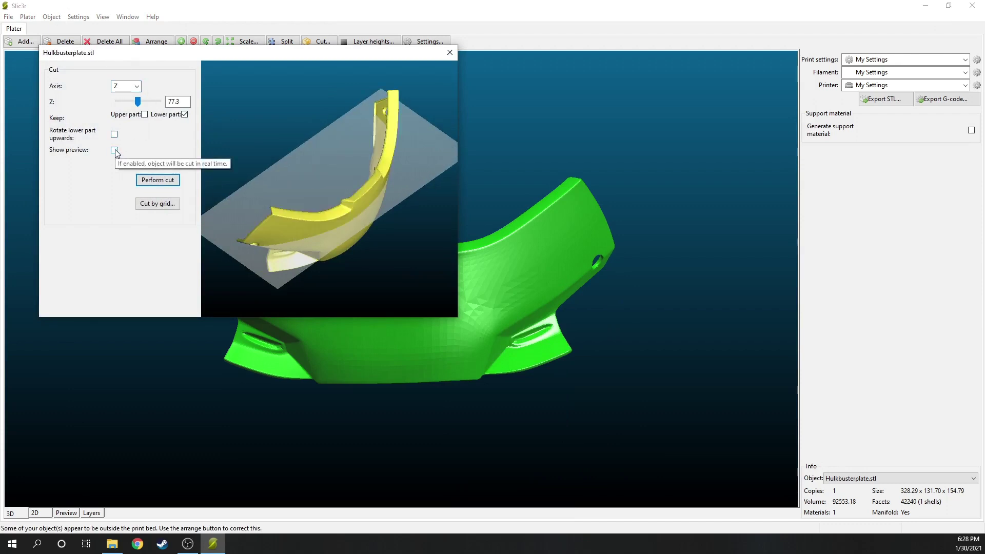
{"action": "left_click_drag", "start_coordinate": [325, 232], "coordinate": [320, 203]}
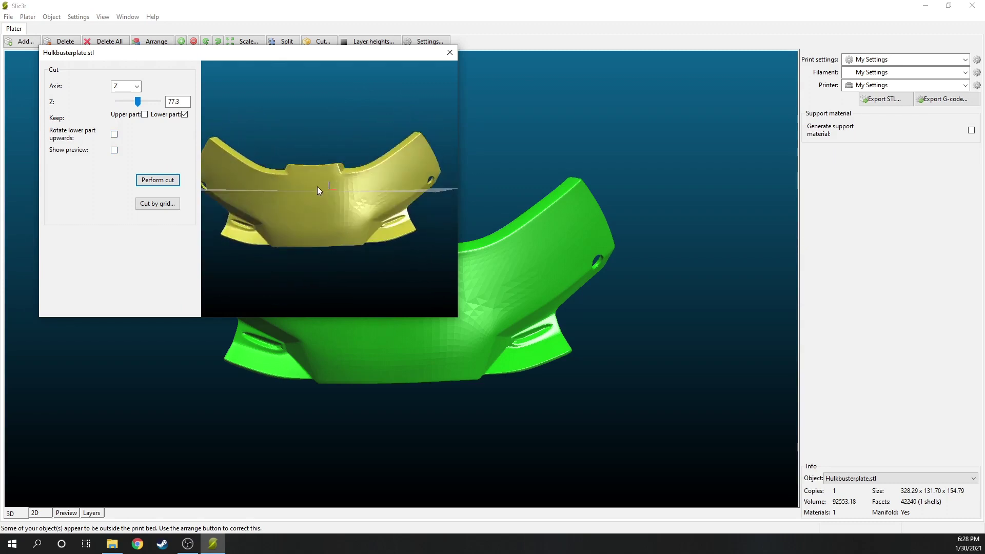
{"action": "left_click_drag", "start_coordinate": [317, 188], "coordinate": [325, 185]}
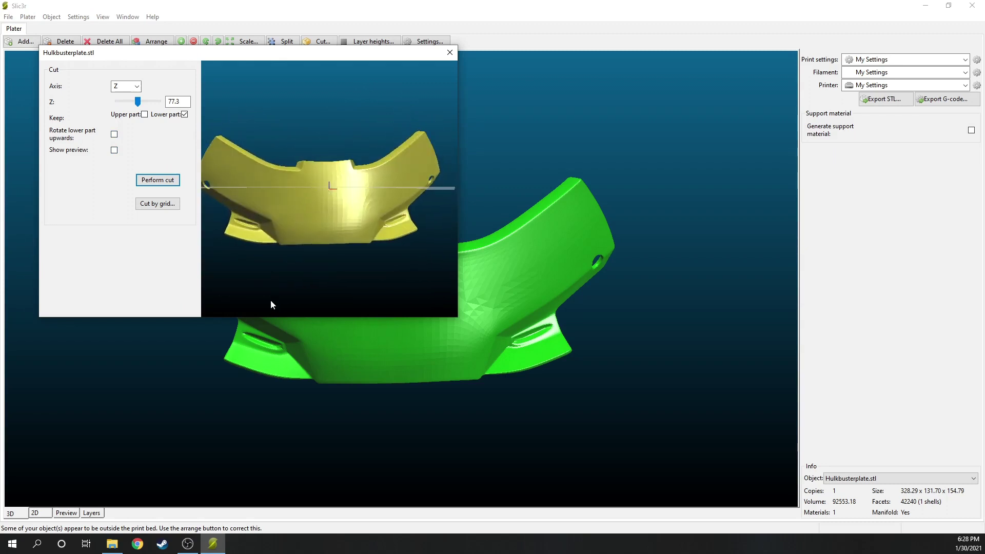
Step: Set the cut axis to X and slide the cut position to 328.2
{"action": "left_click", "coordinate": [137, 86]}
{"action": "left_click", "coordinate": [131, 98]}
{"action": "scroll", "coordinate": [325, 128], "scroll_direction": "up", "scroll_amount": 3}
{"action": "scroll", "coordinate": [308, 123], "scroll_direction": "down", "scroll_amount": 3}
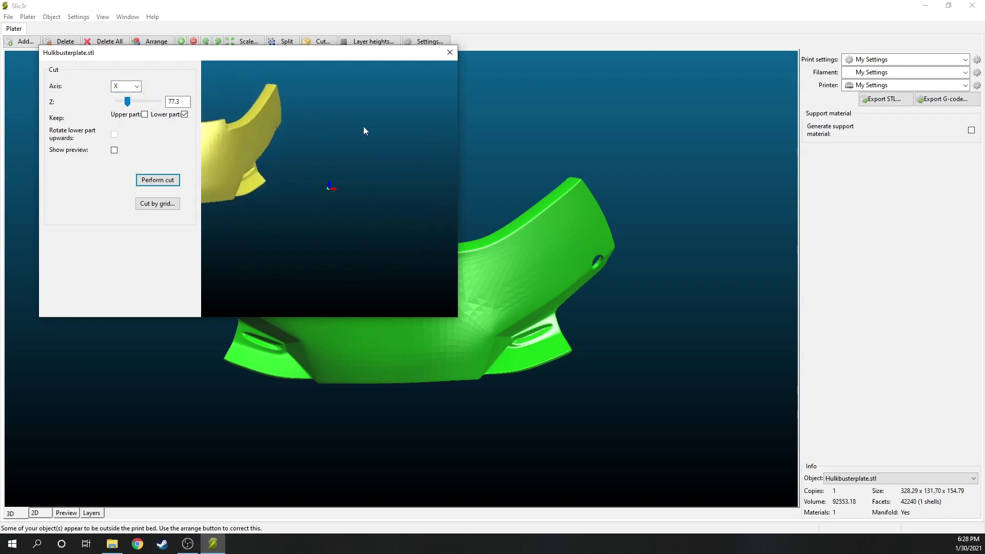
{"action": "scroll", "coordinate": [369, 143], "scroll_direction": "up", "scroll_amount": 2}
{"action": "scroll", "coordinate": [396, 174], "scroll_direction": "down", "scroll_amount": 1}
{"action": "scroll", "coordinate": [247, 135], "scroll_direction": "up", "scroll_amount": 2}
{"action": "left_click_drag", "start_coordinate": [248, 135], "coordinate": [282, 197]}
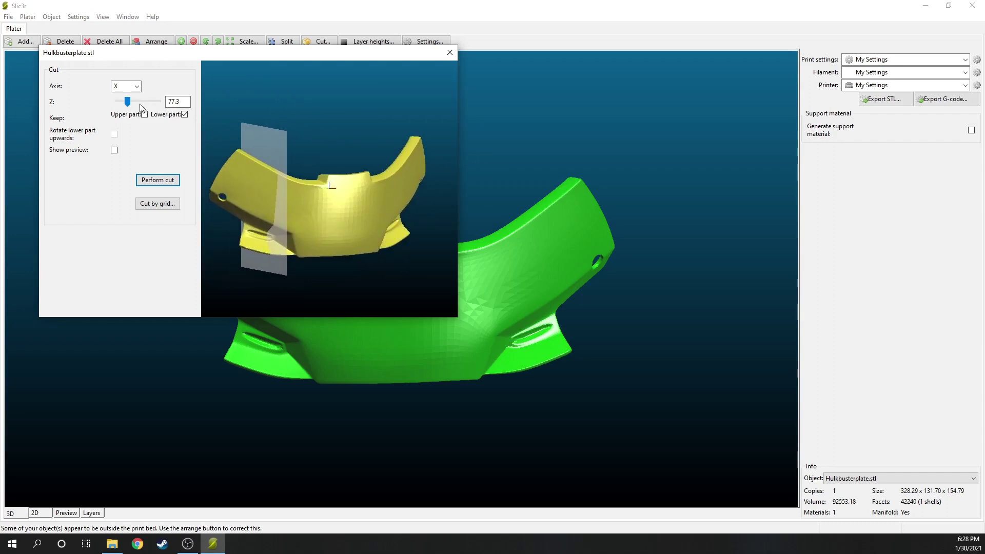
{"action": "left_click_drag", "start_coordinate": [132, 103], "coordinate": [162, 104]}
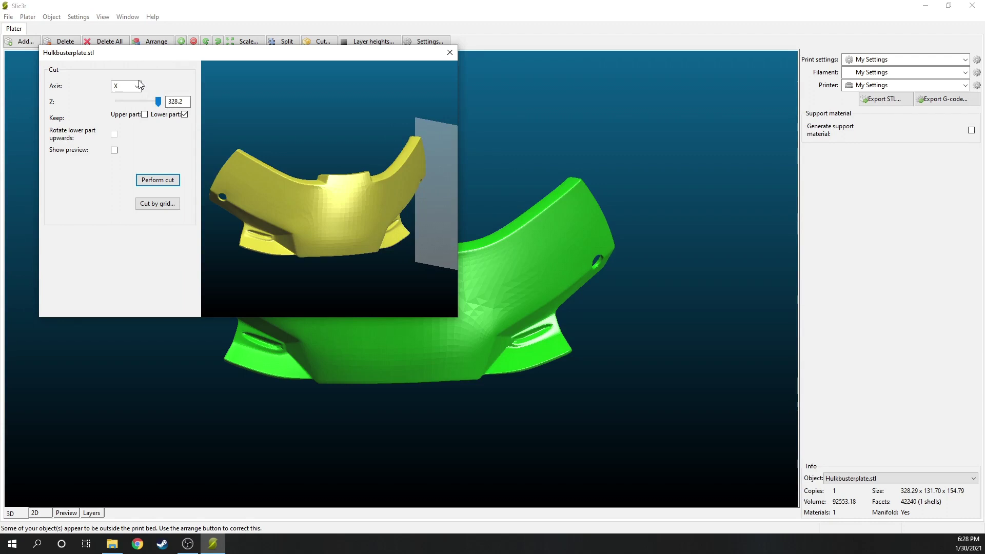
Step: Compute 328.2 ÷ 2 = 164.1 in Calculator and return to Slic3r's Cut dialog
{"action": "key", "text": "XF86Calculator"}
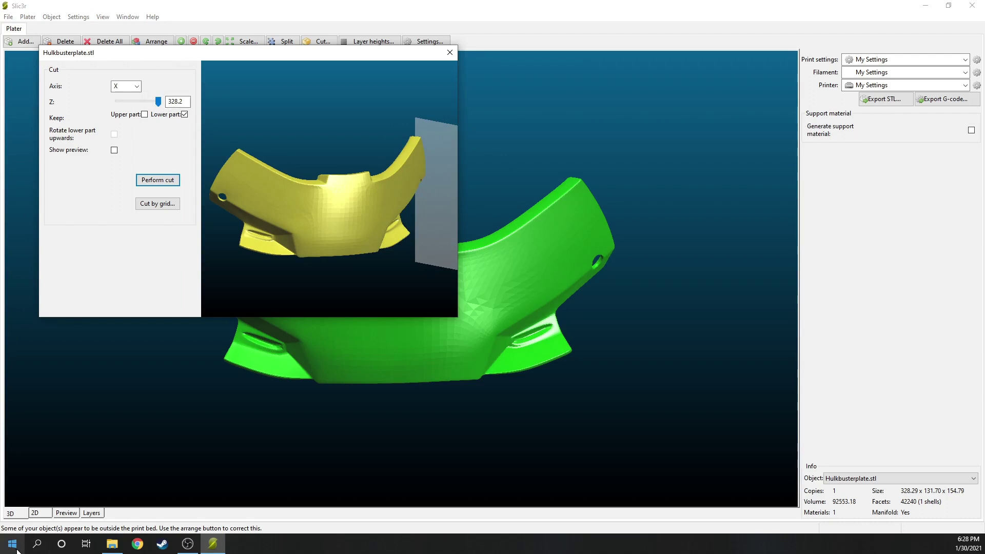
{"action": "left_click", "coordinate": [612, 326]}
{"action": "left_click", "coordinate": [584, 321]}
{"action": "left_click", "coordinate": [584, 266]}
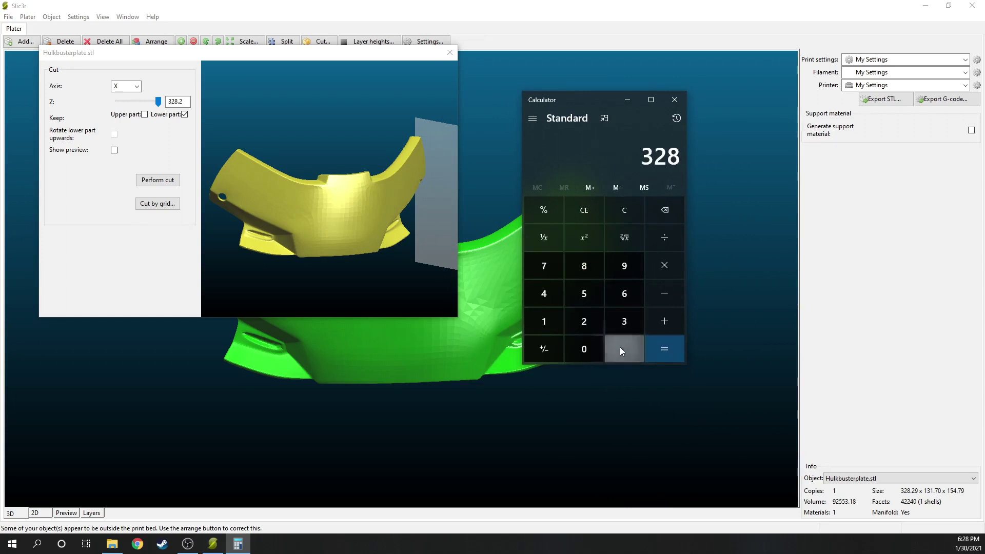
{"action": "left_click", "coordinate": [622, 348]}
{"action": "left_click", "coordinate": [584, 321]}
{"action": "left_click", "coordinate": [664, 238]}
{"action": "left_click", "coordinate": [590, 313]}
{"action": "left_click", "coordinate": [654, 343]}
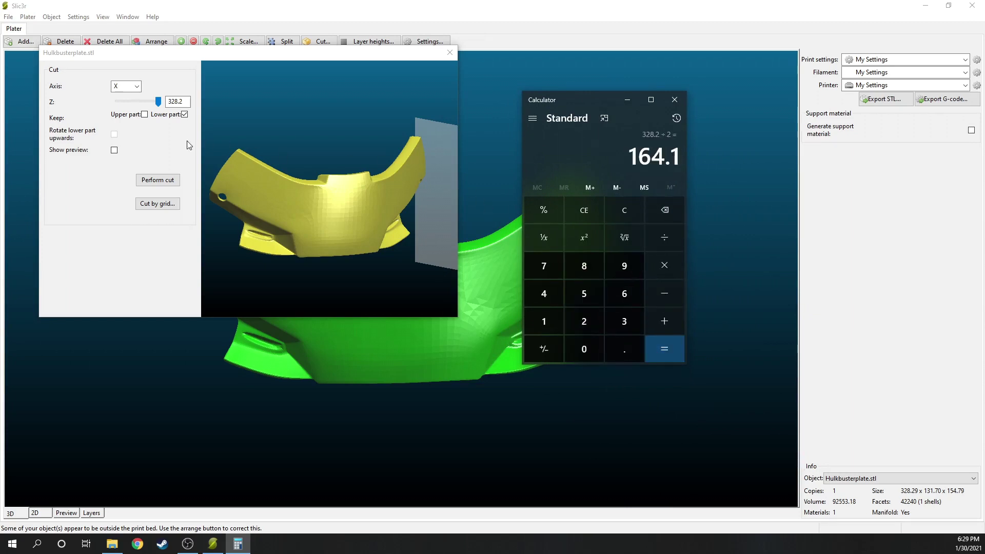
{"action": "left_click", "coordinate": [186, 125]}
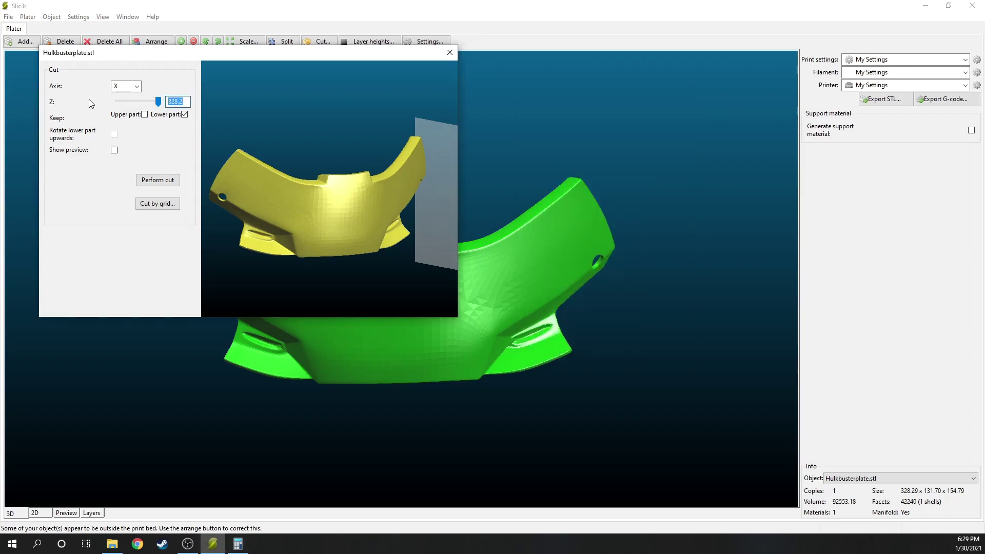
Step: Enter 164.1 as the X cut position and cut the plate, keeping both halves
{"action": "type", "text": "164.1"}
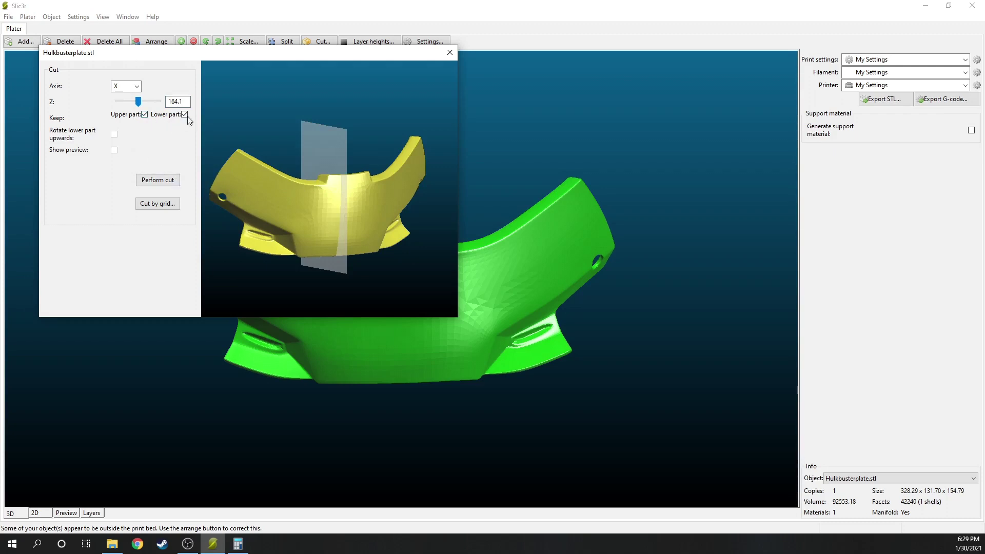
{"action": "left_click", "coordinate": [171, 180]}
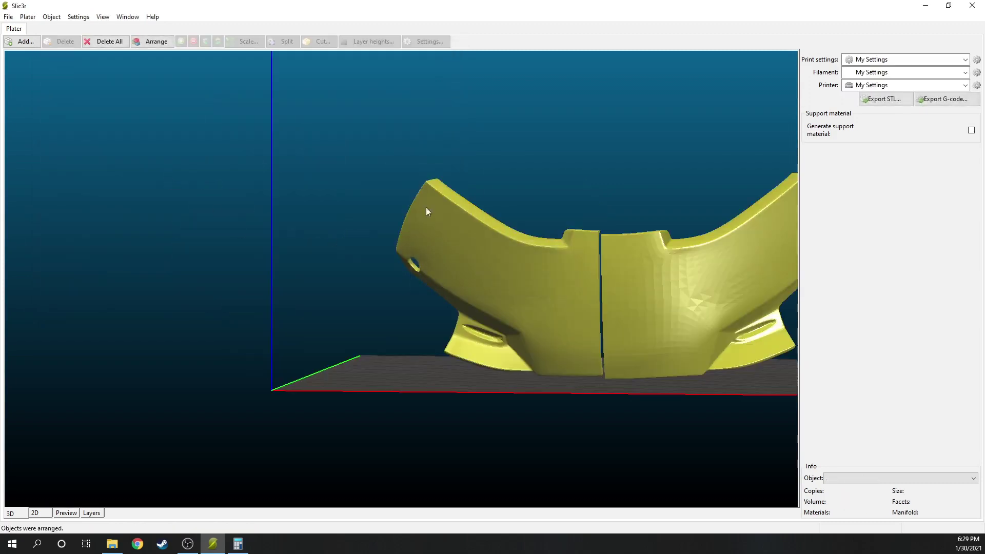
Step: Pan, orbit and zoom around the two cut halves to inspect the gap between them
{"action": "middle_click_drag", "start_coordinate": [306, 167], "coordinate": [205, 171]}
{"action": "scroll", "coordinate": [204, 171], "scroll_direction": "down", "scroll_amount": 2}
{"action": "scroll", "coordinate": [211, 195], "scroll_direction": "up", "scroll_amount": 2}
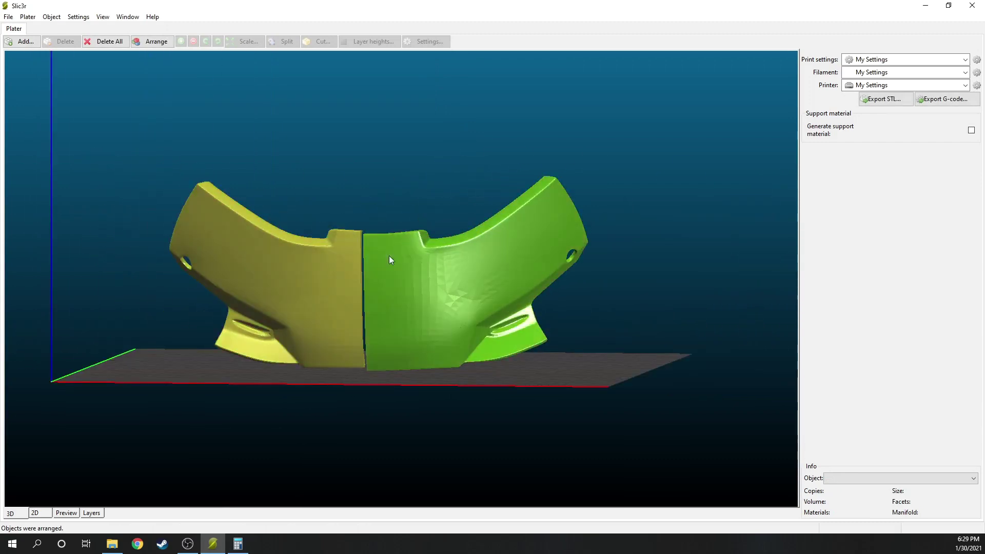
{"action": "left_click_drag", "start_coordinate": [376, 195], "coordinate": [440, 217]}
{"action": "scroll", "coordinate": [377, 239], "scroll_direction": "up", "scroll_amount": 10}
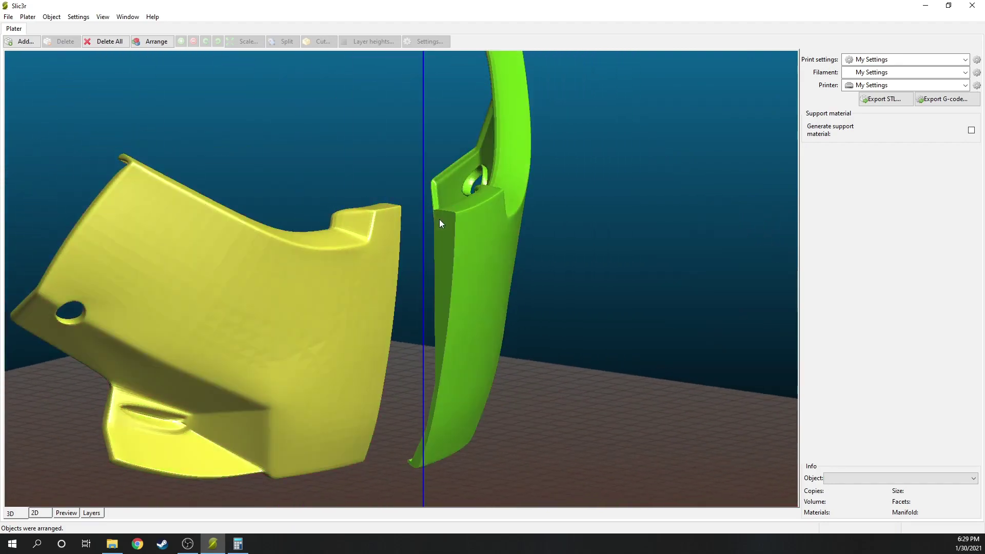
{"action": "scroll", "coordinate": [431, 264], "scroll_direction": "up", "scroll_amount": 5}
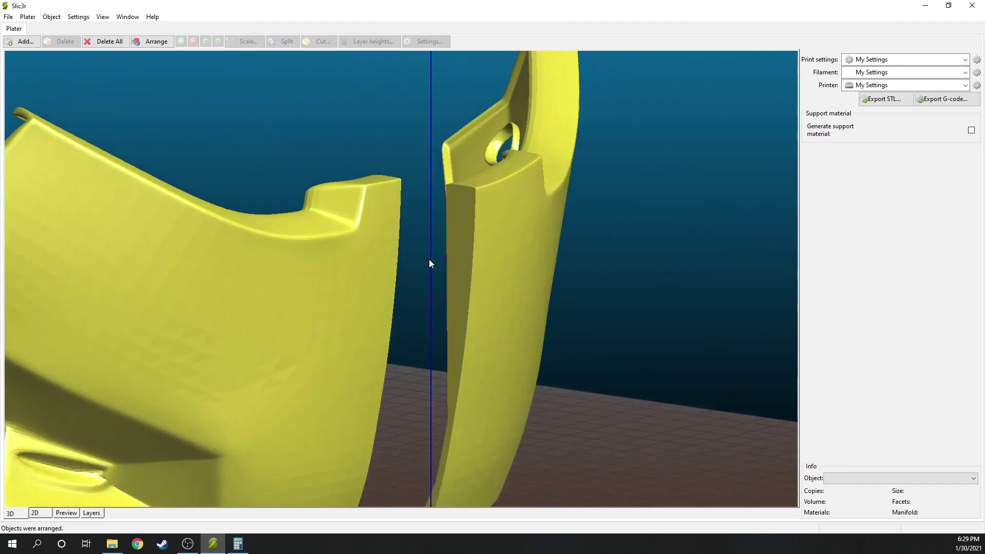
{"action": "left_click_drag", "start_coordinate": [431, 264], "coordinate": [384, 251]}
{"action": "scroll", "coordinate": [383, 250], "scroll_direction": "down", "scroll_amount": 5}
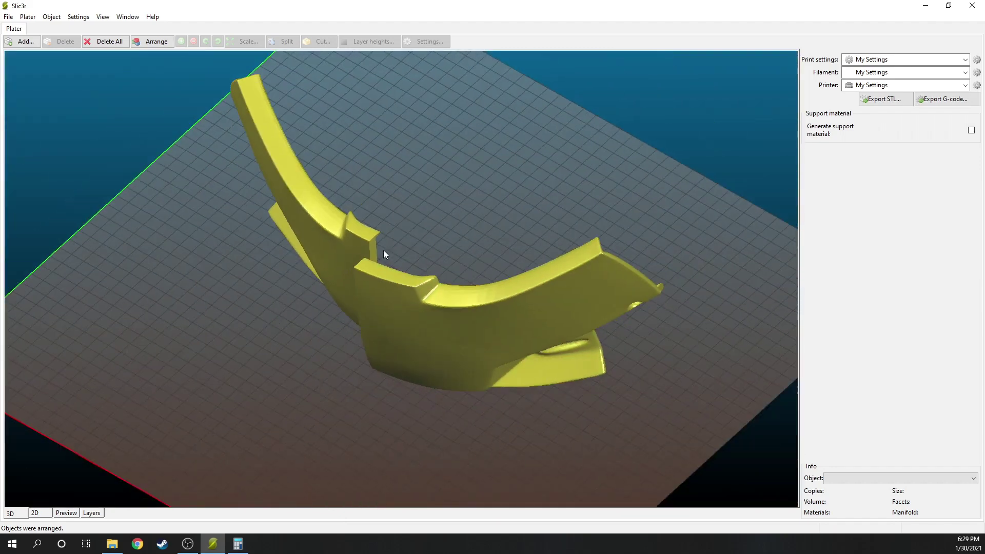
Step: Start exporting one cut half as STL, then cancel the save and deselect that half
{"action": "right_click", "coordinate": [329, 254]}
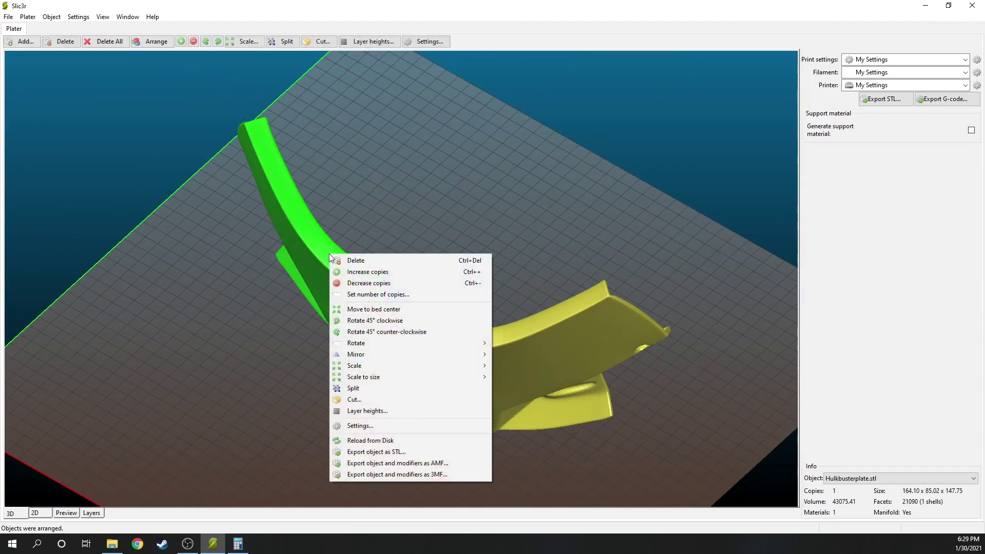
{"action": "left_click", "coordinate": [441, 450]}
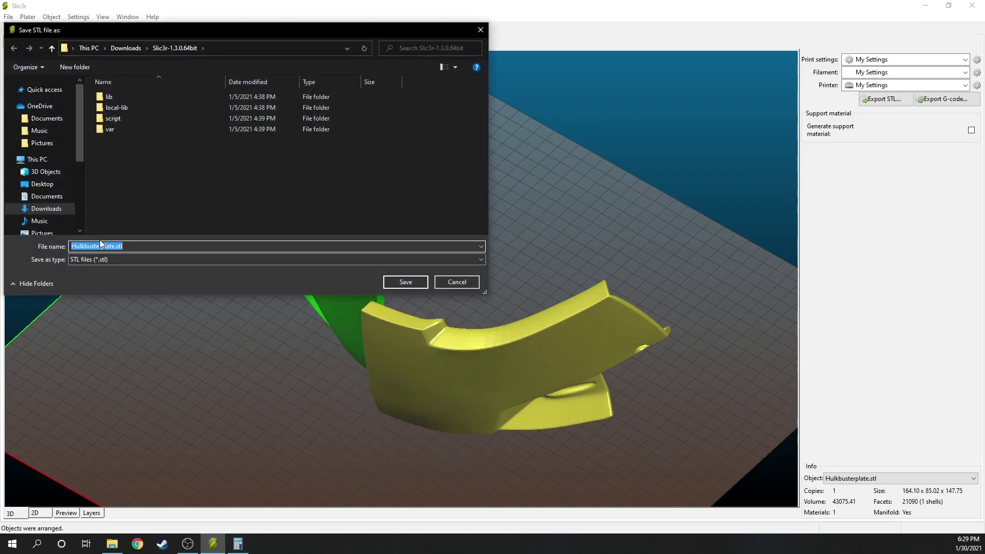
{"action": "left_click", "coordinate": [457, 283]}
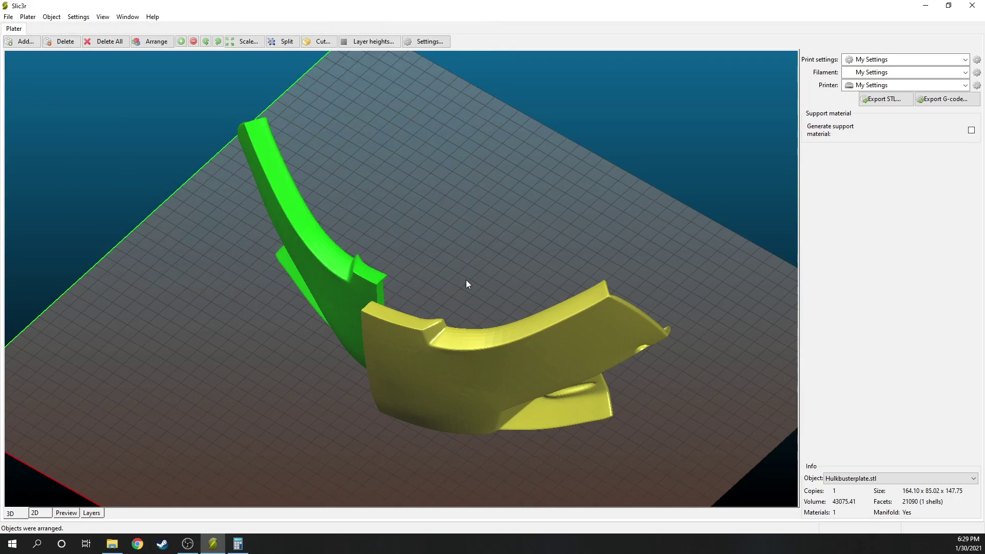
{"action": "left_click", "coordinate": [467, 280]}
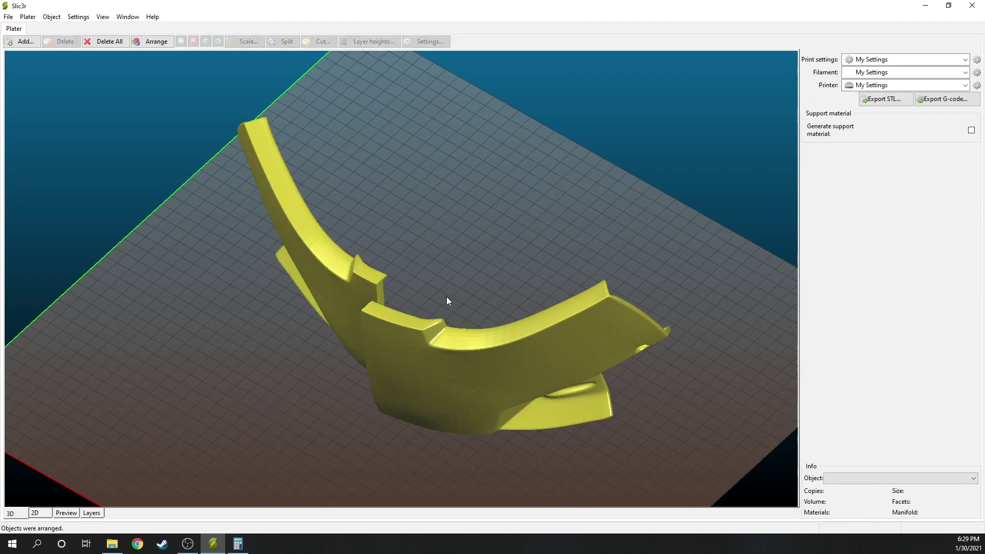
{"action": "left_click", "coordinate": [109, 41]}
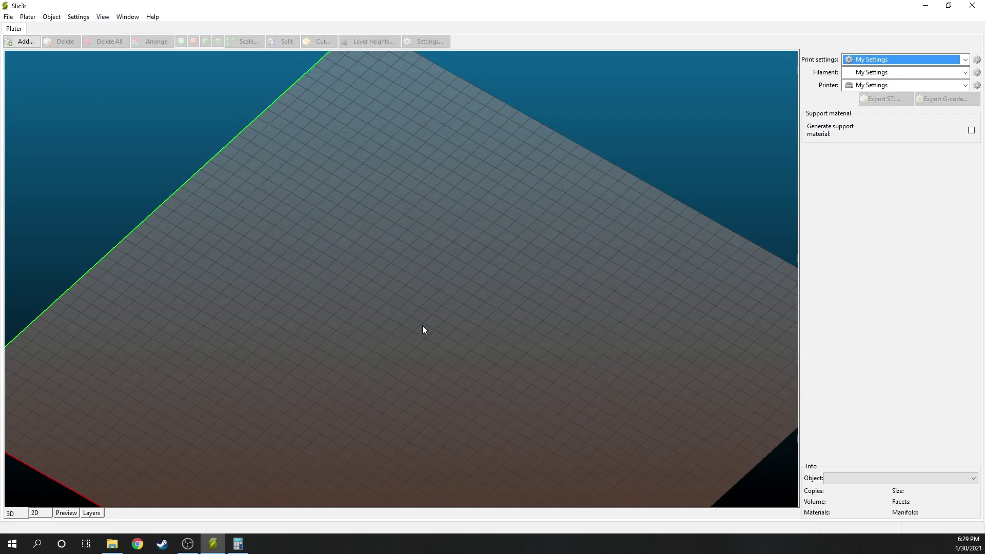